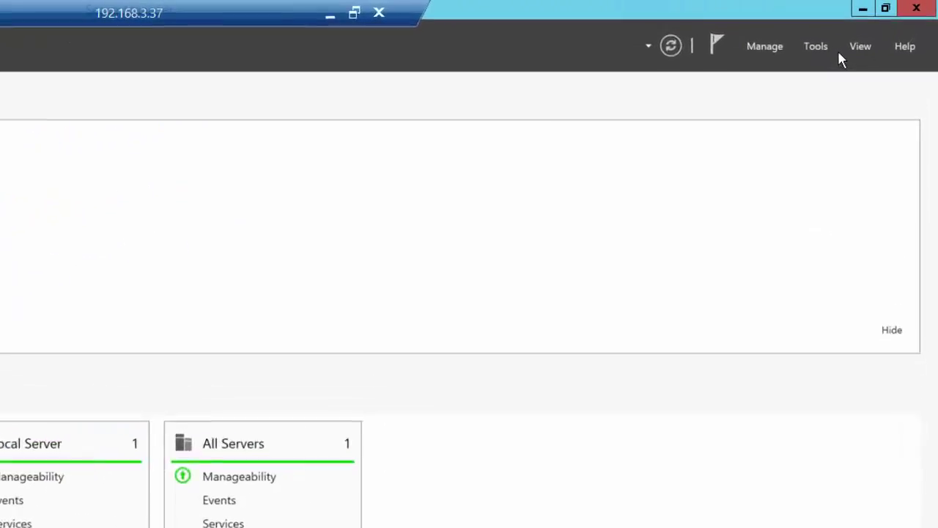
- Open Hyper-V Manager from Server Manager and launch the Virtual Switch Manager for server TM07DC0001
left_click(814, 53)
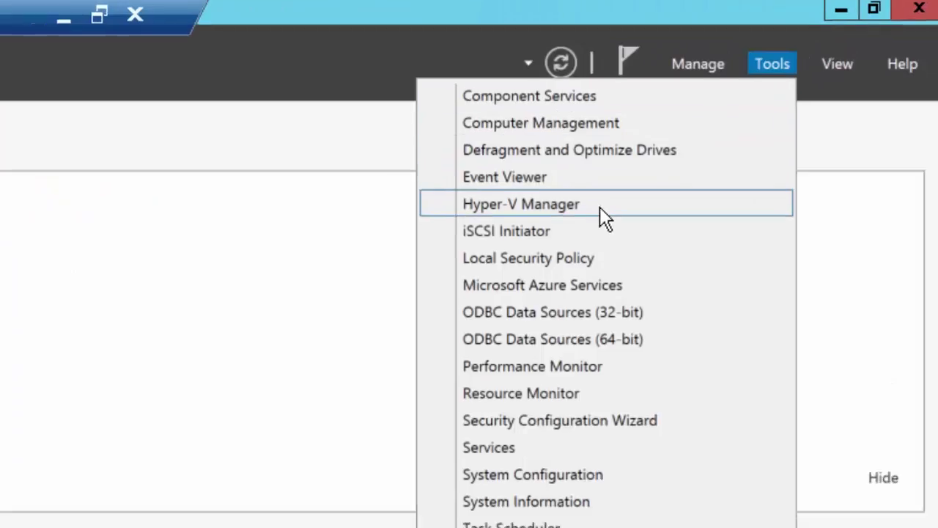
left_click(599, 212)
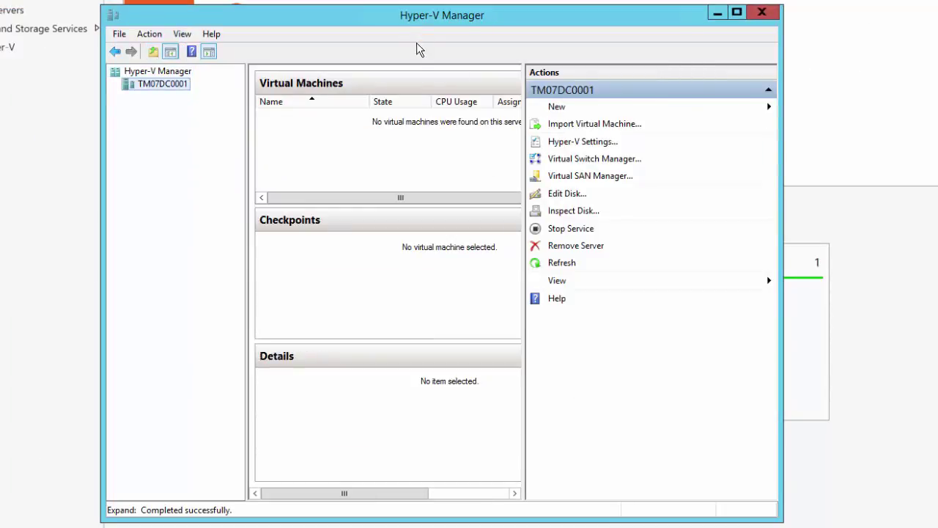
left_click_drag(427, 25, 524, 24)
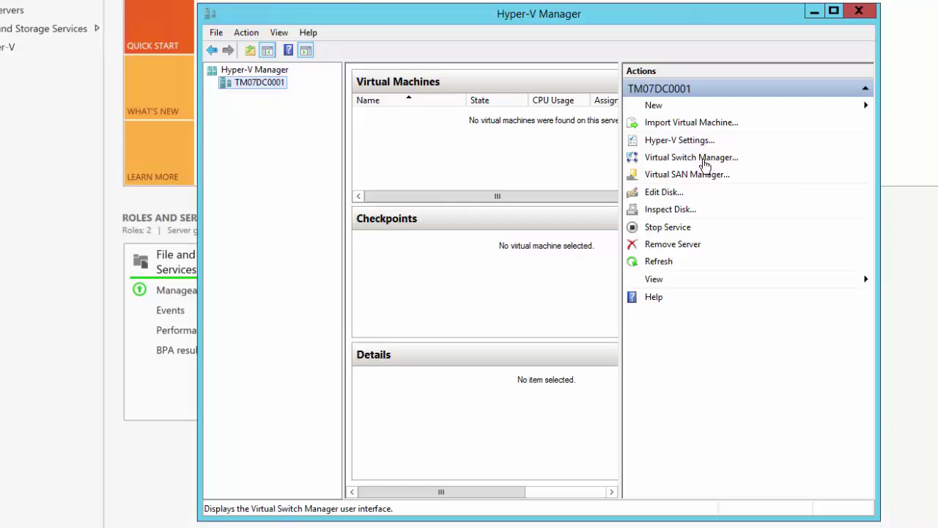
left_click(703, 165)
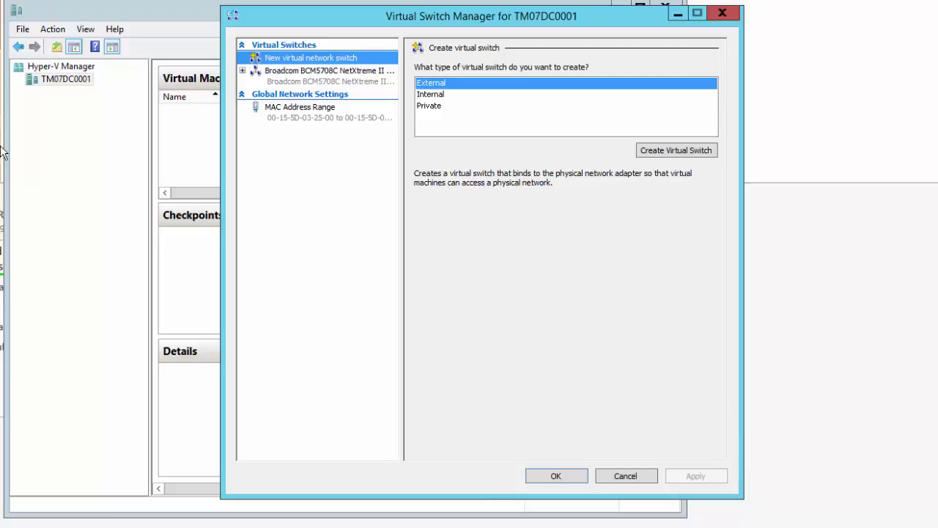
- Create a new private virtual switch and name it "corp.team07.com switch"
left_click(434, 107)
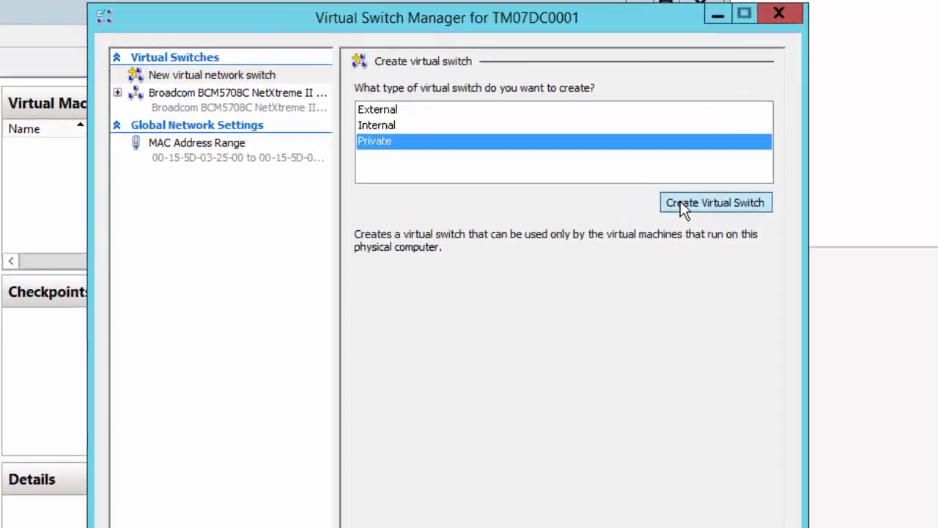
left_click(652, 150)
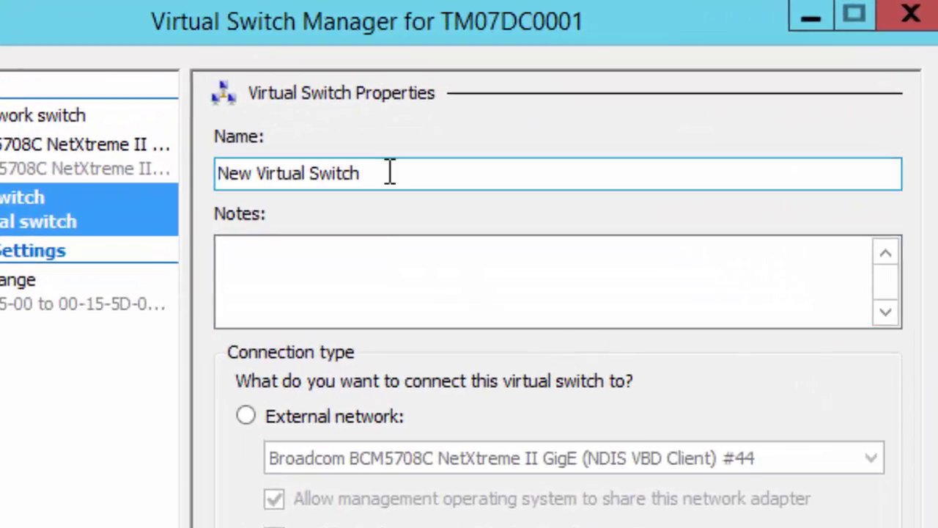
left_click_drag(390, 173, 219, 179)
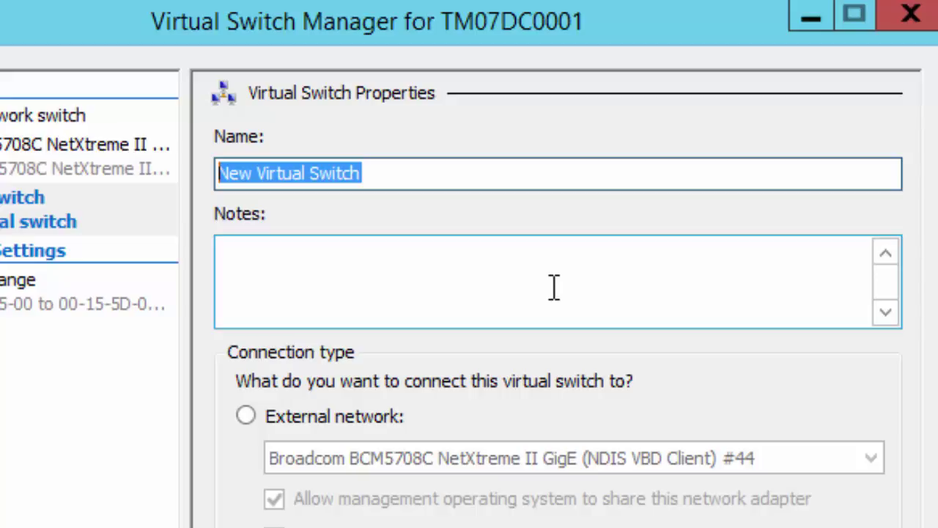
type("corp.t")
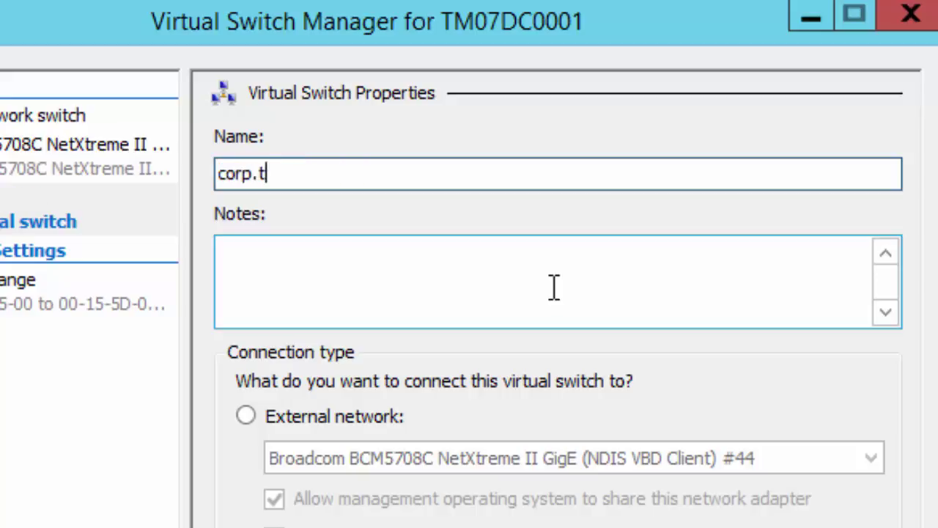
type("eam07.com")
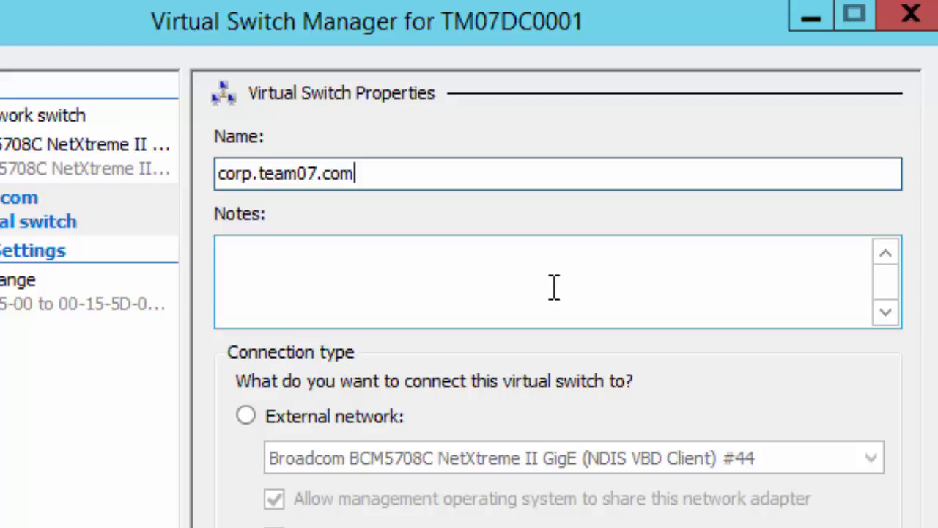
type(" switch")
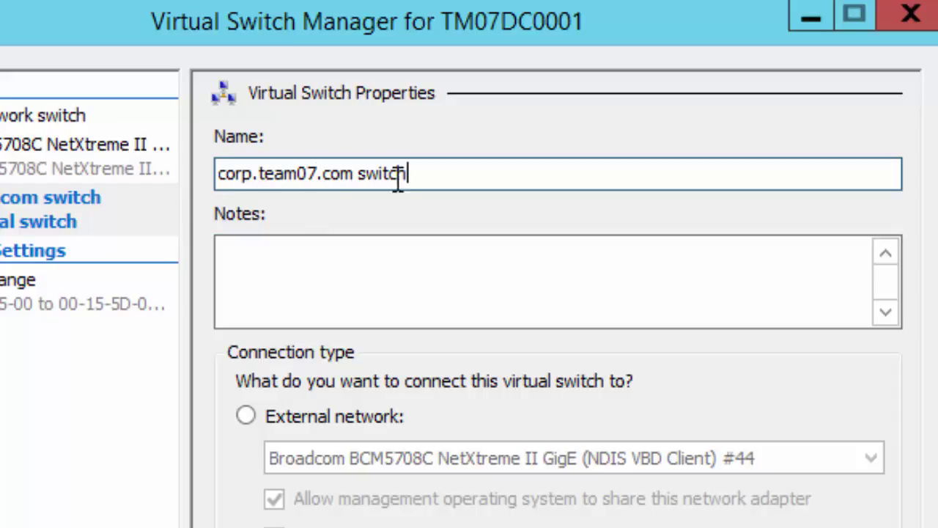
- Begin the switch's notes with "This is the primary virtual switch for all my virtual machines to communicate with eachother"
left_click(357, 253)
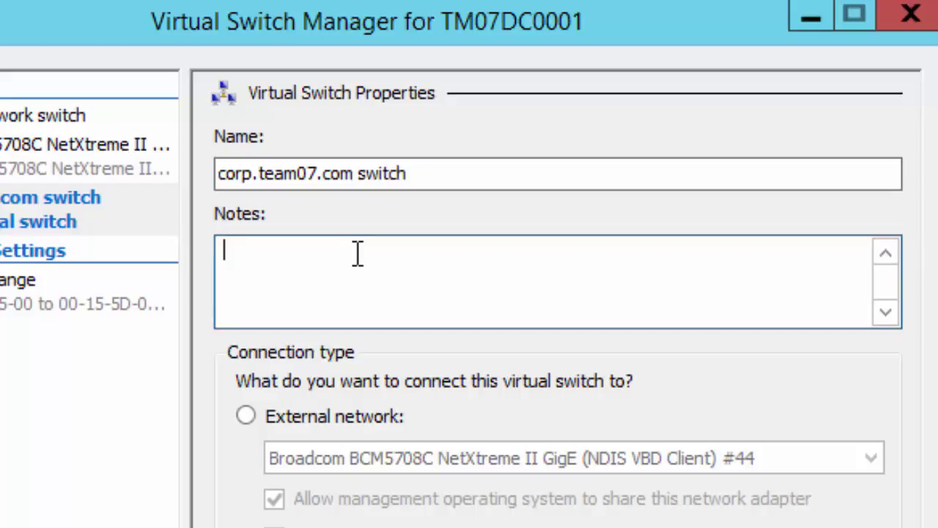
type("This is the primary vi")
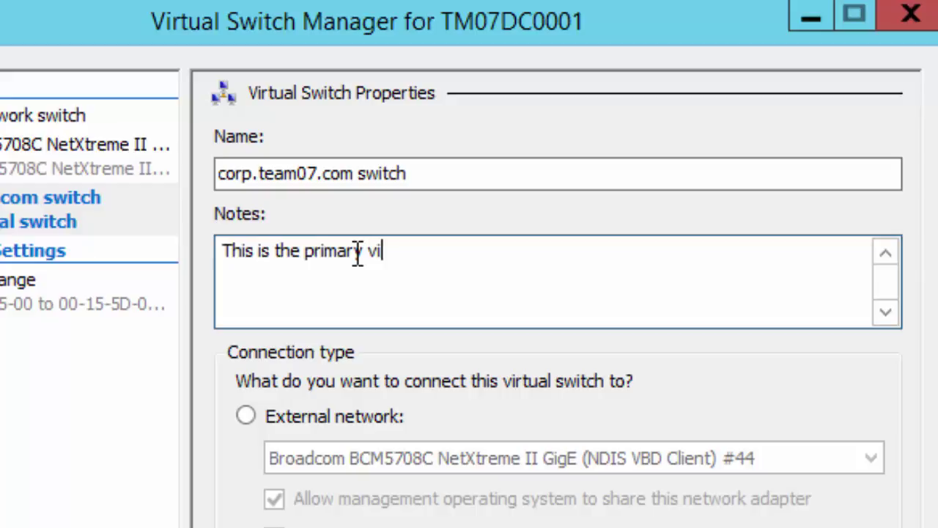
type("rtual swtich")
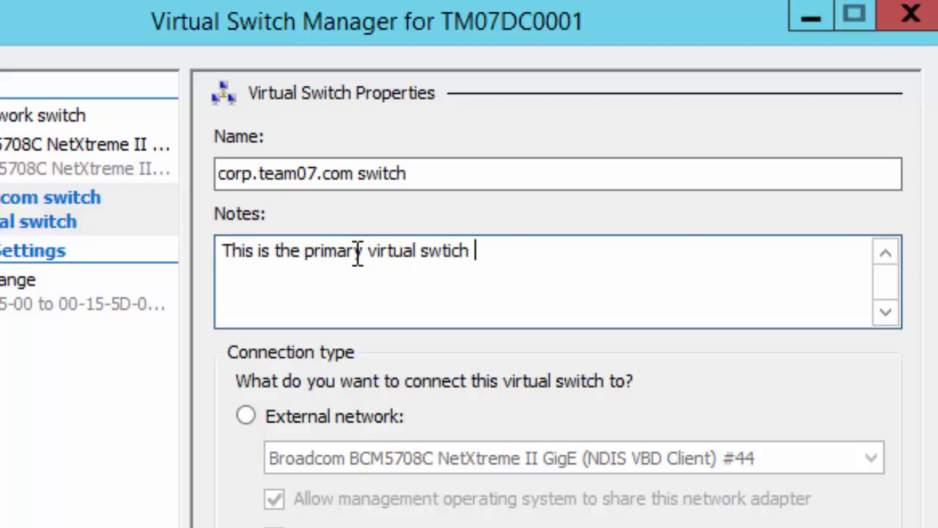
key("BackSpace")
key("BackSpace")
key("BackSpace")
key("BackSpace")
key("BackSpace")
key("BackSpace")
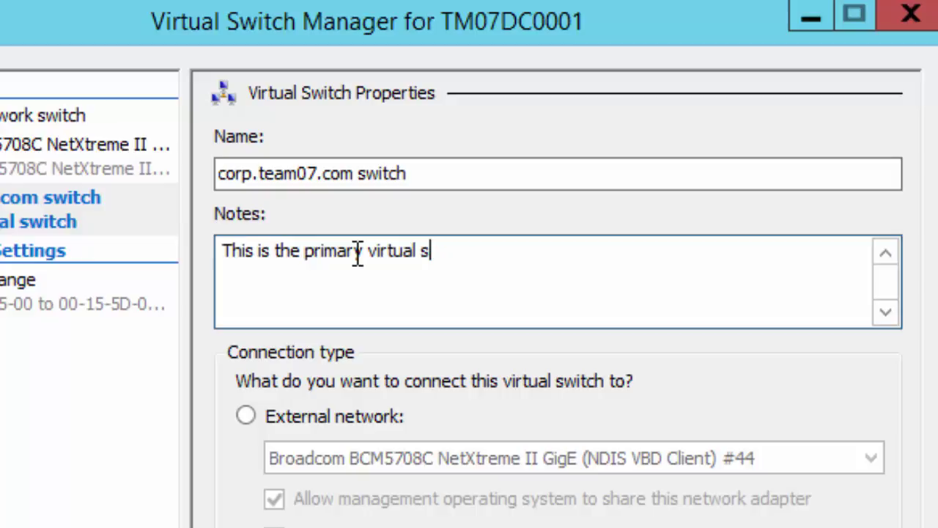
type("witch for a")
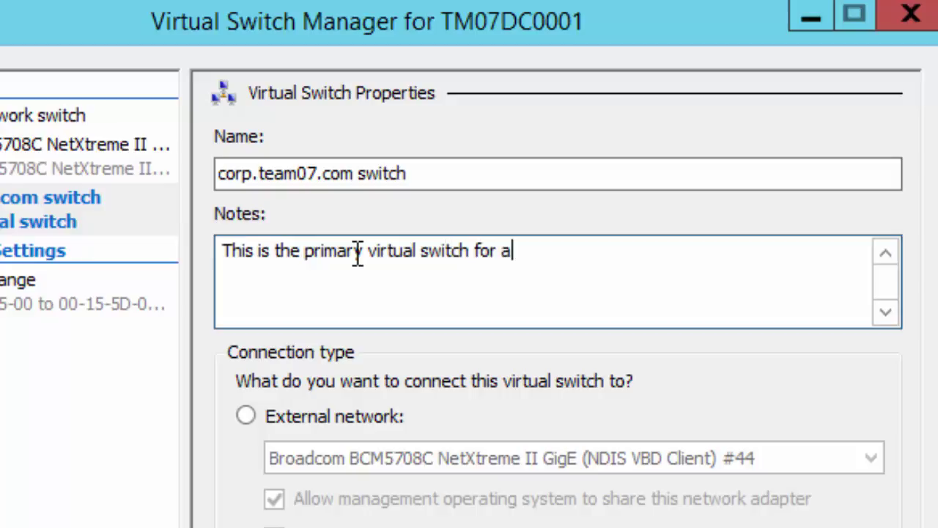
type("ll my virt")
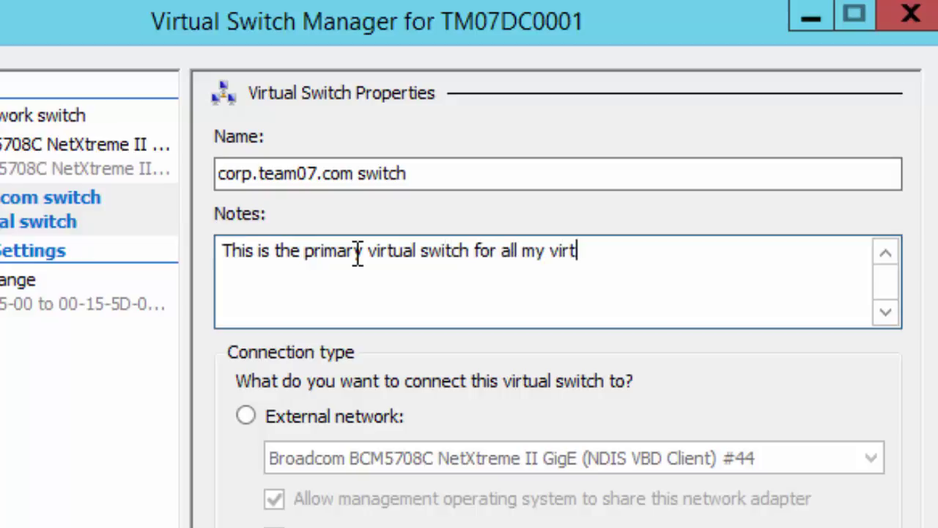
type("ual machines to ")
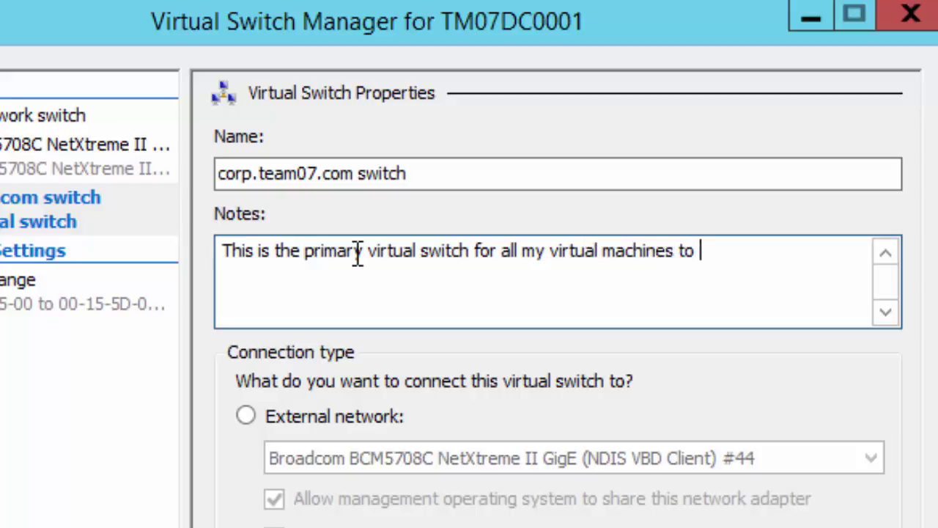
type("communicate w")
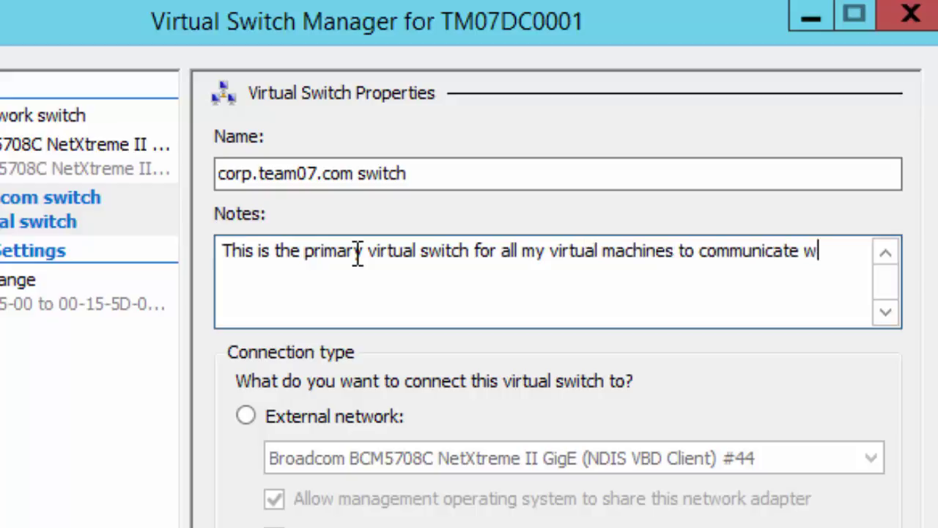
type("ith eachother ")
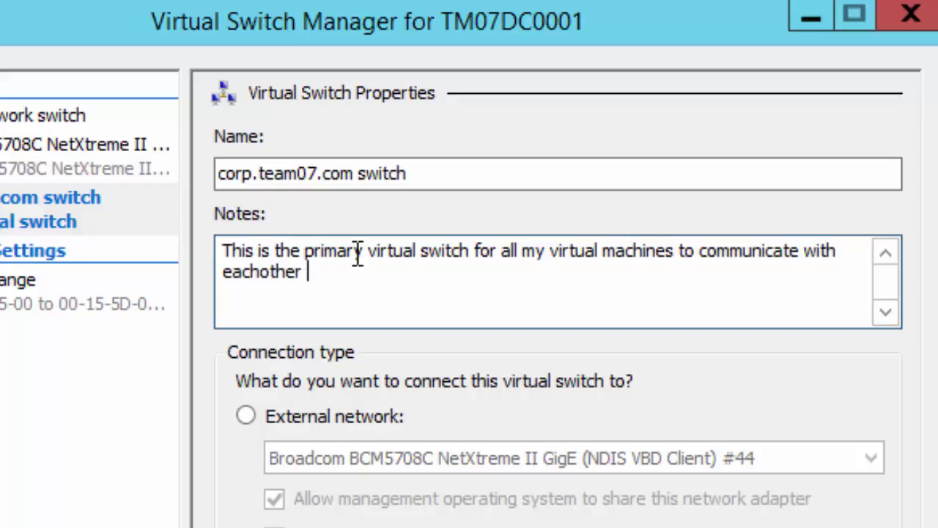
- Continue the switch's notes with "but not with the host (base) operating system nor"
type("but not with the ")
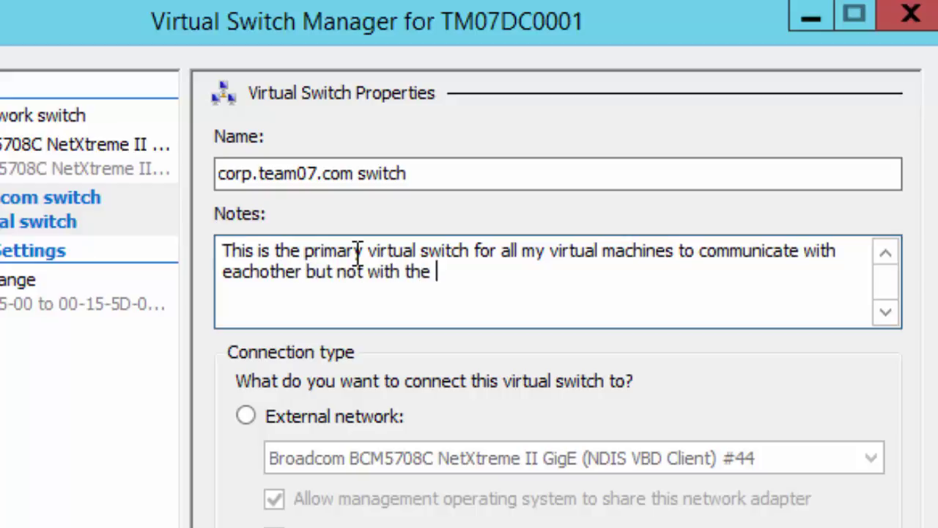
type("host (base")
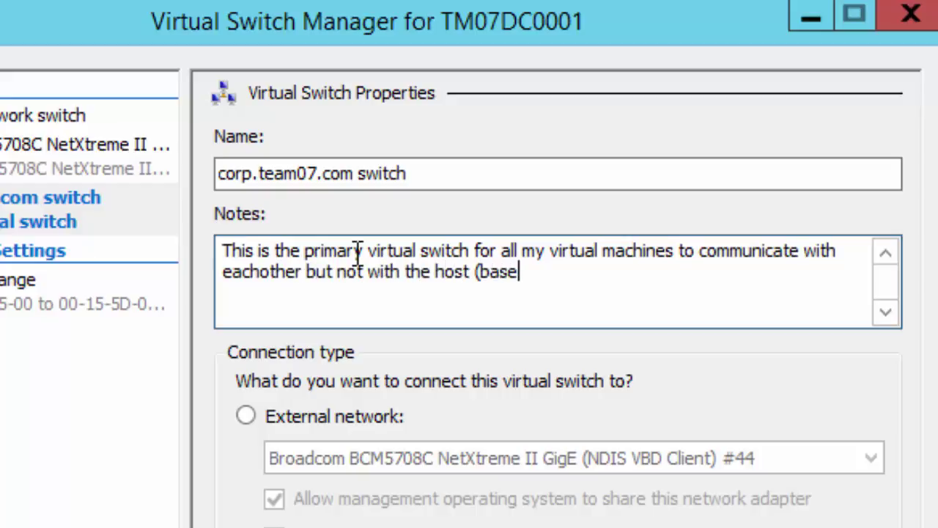
type(") opert")
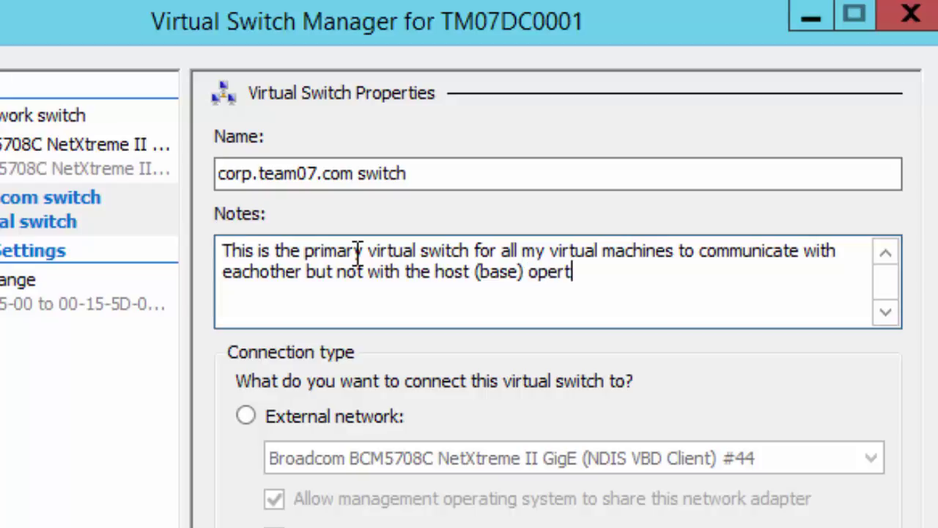
key("BackSpace")
type("ating s")
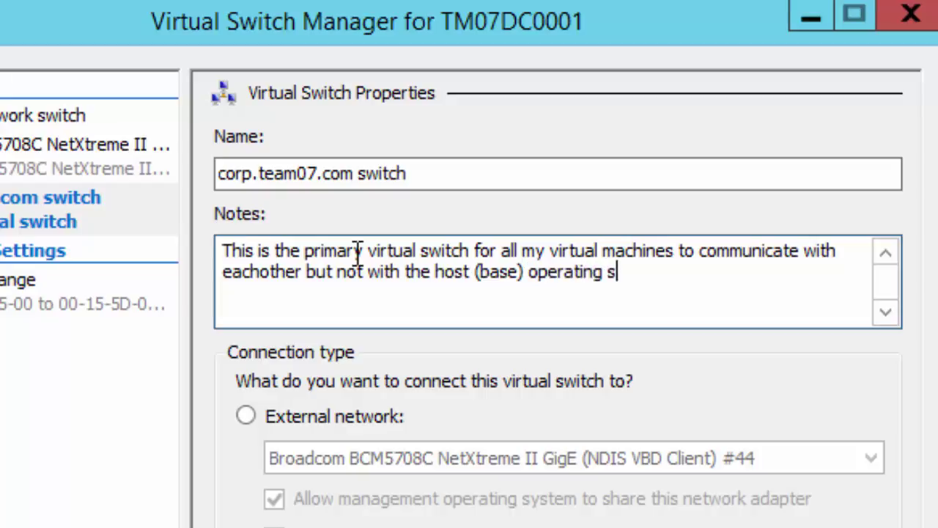
type("ystem nor ")
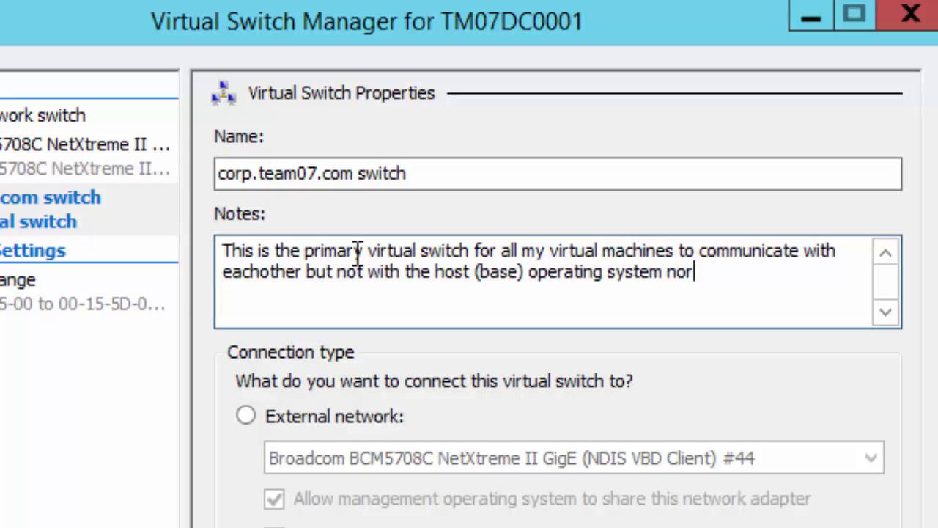
- Finish the notes with "can it communicate with the physical (nic) network." and apply the switch settings, closing the Virtual Switch Manager
type("can ")
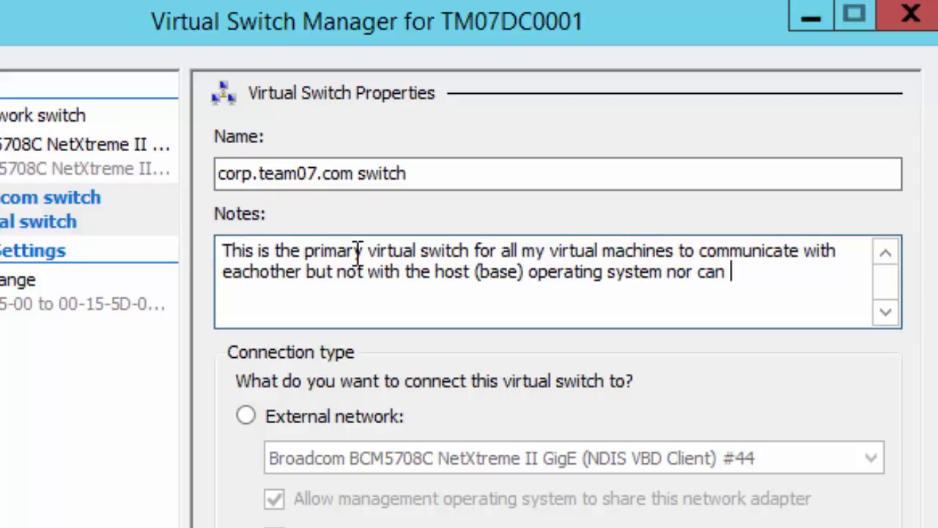
type("it communicate")
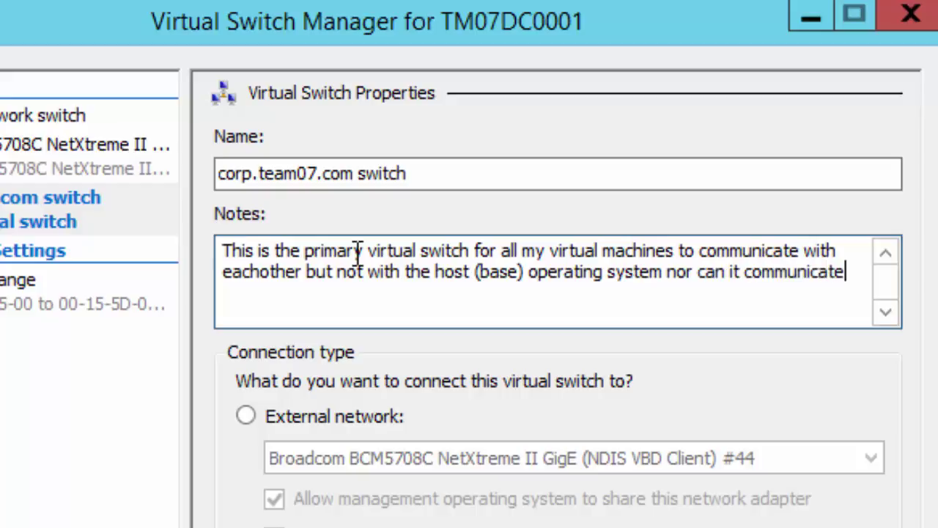
type(" with the phy")
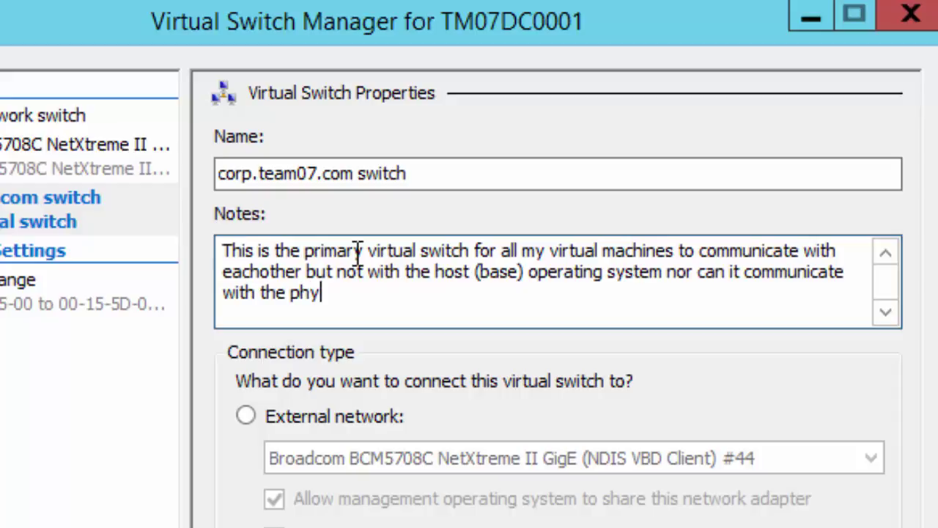
type("sical (nic")
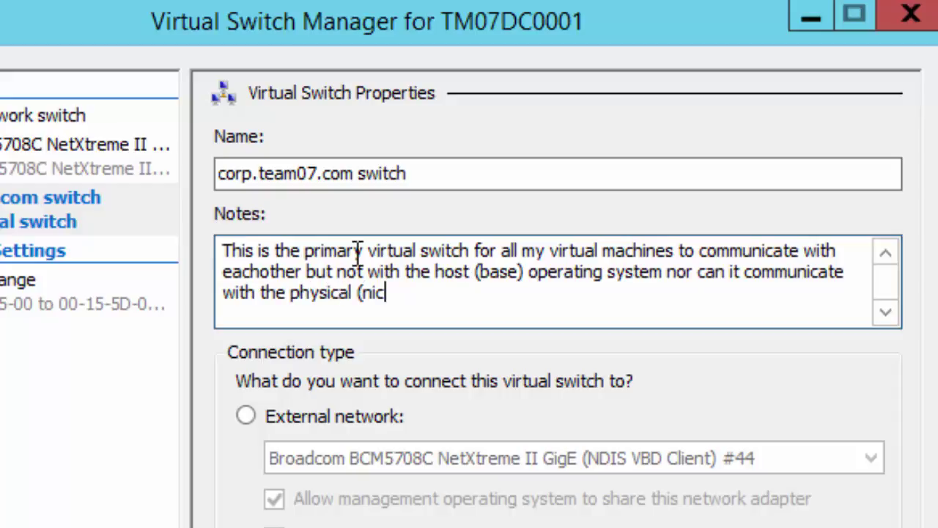
type(") netwrok")
type(".")
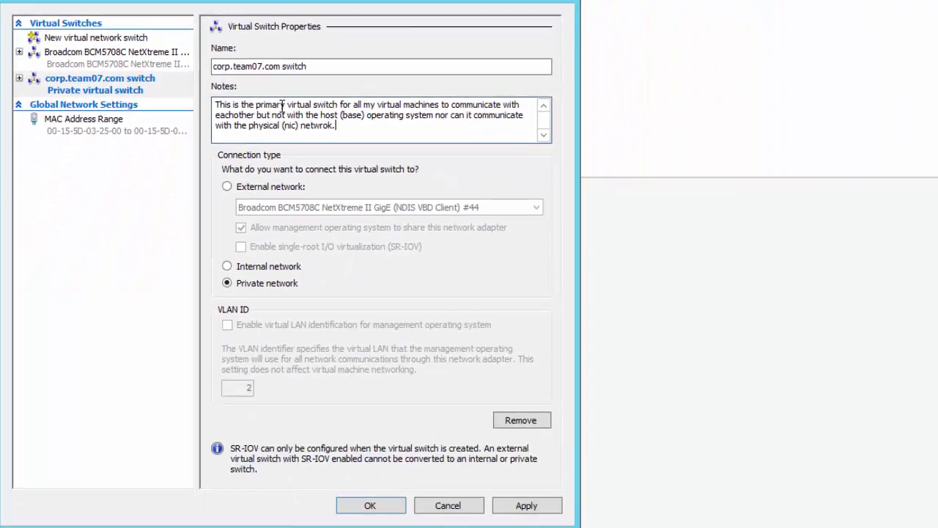
key("BackSpace")
key("BackSpace")
key("BackSpace")
key("BackSpace")
type("ork")
left_click(529, 504)
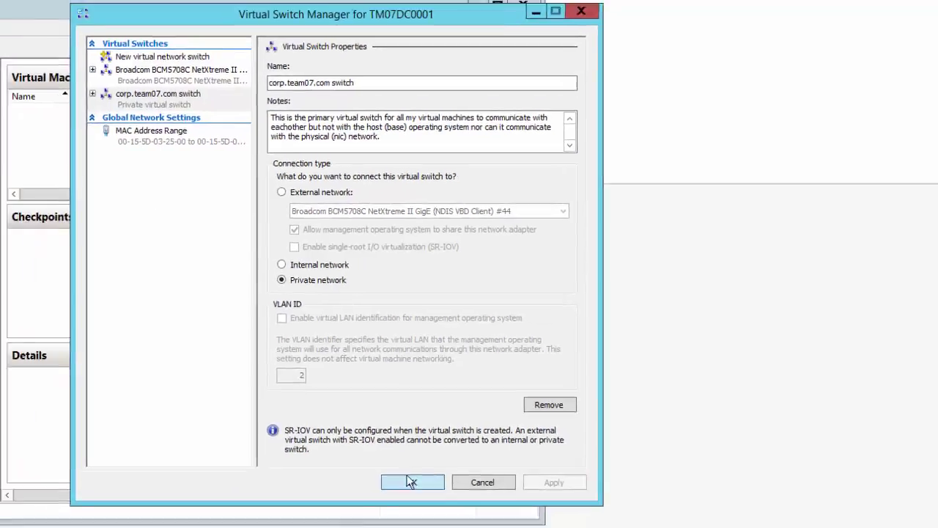
left_click(371, 505)
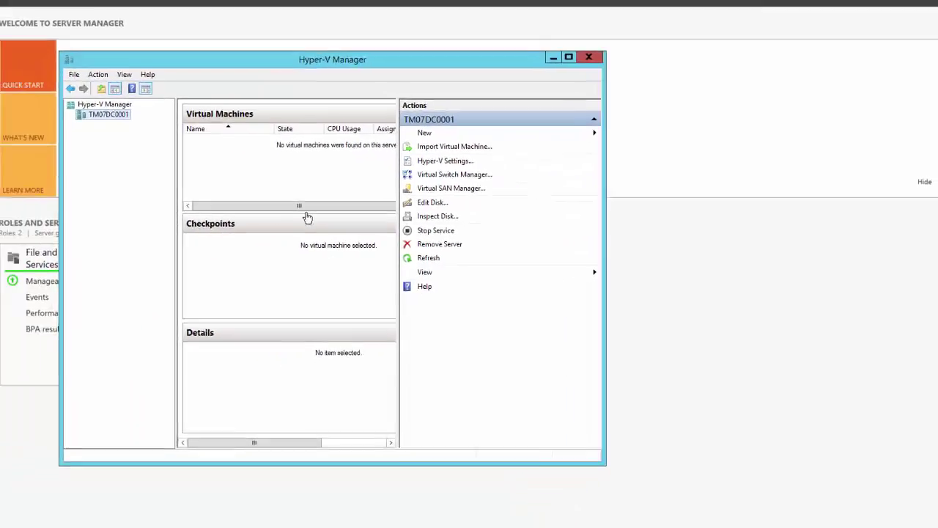